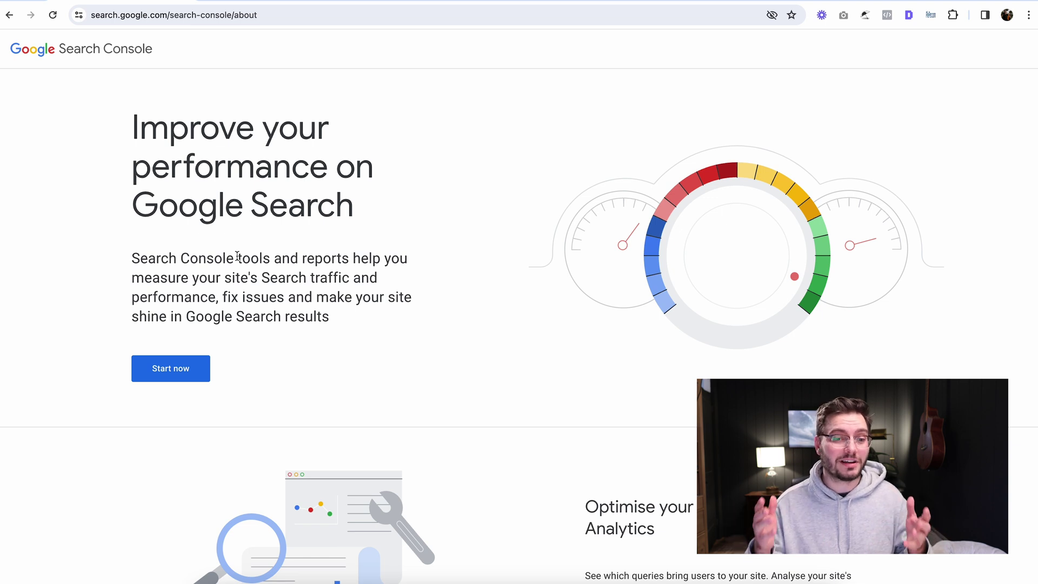
Step: Start Search Console for heytony.ca and open the Performance on Search results report
{"action": "left_click", "coordinate": [171, 370]}
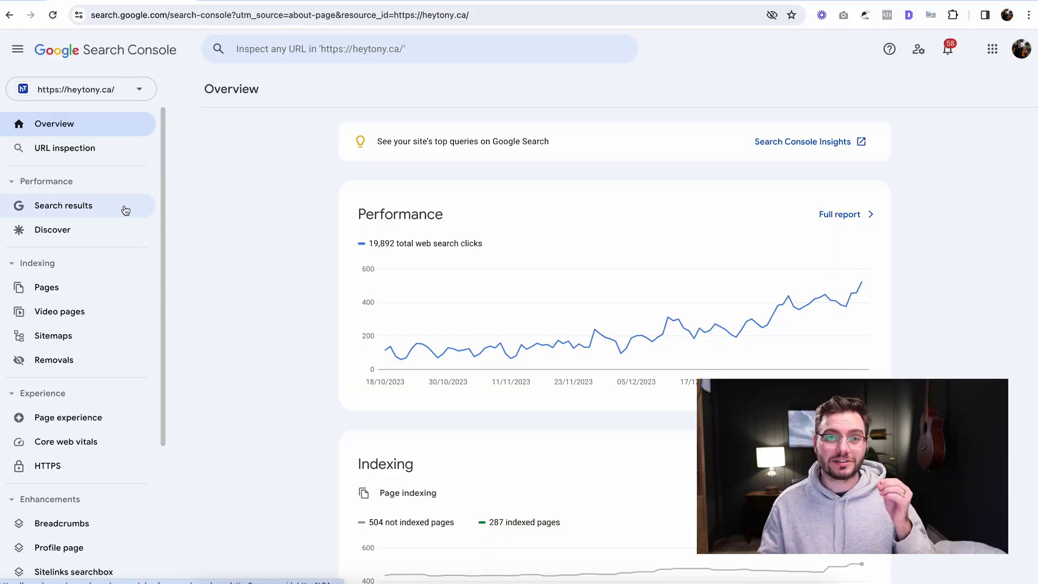
{"action": "left_click", "coordinate": [125, 207]}
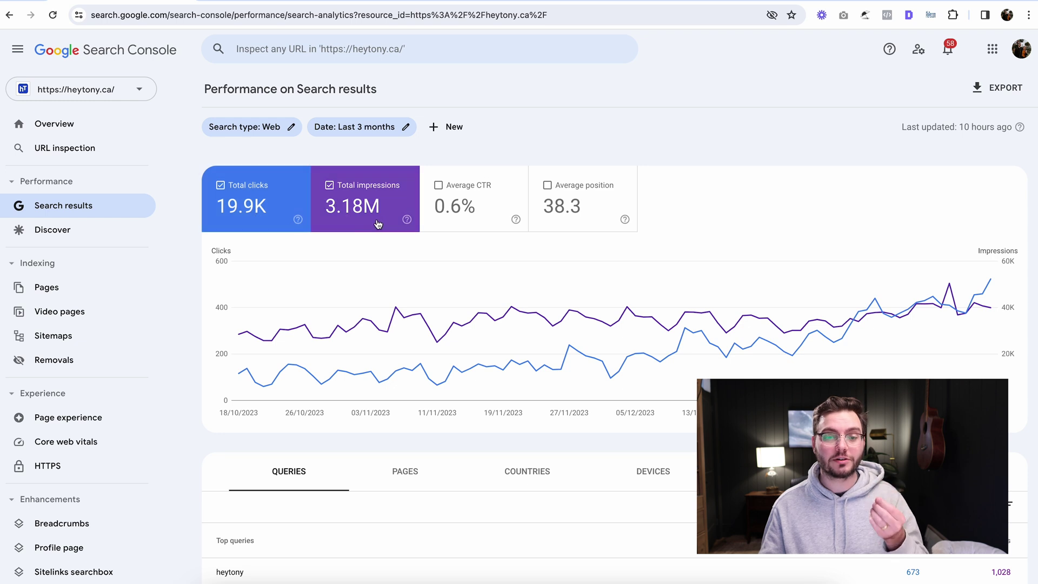
Step: Chart average position (38.3) and sort queries by impressions, led by 'difficulty'
{"action": "left_click", "coordinate": [583, 202]}
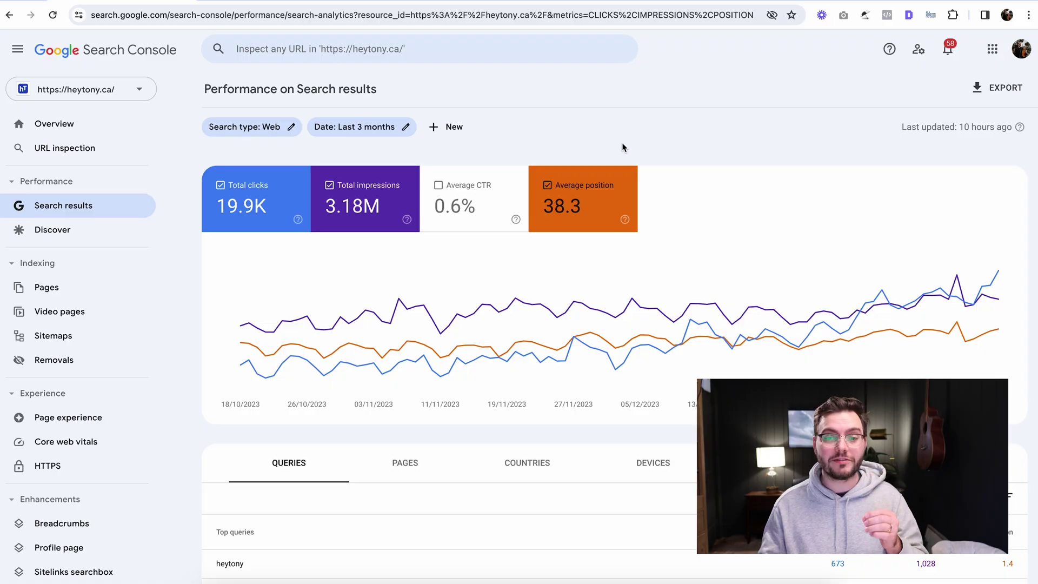
{"action": "scroll", "coordinate": [653, 216], "scroll_direction": "down", "scroll_amount": 1}
{"action": "scroll", "coordinate": [653, 215], "scroll_direction": "down", "scroll_amount": 3}
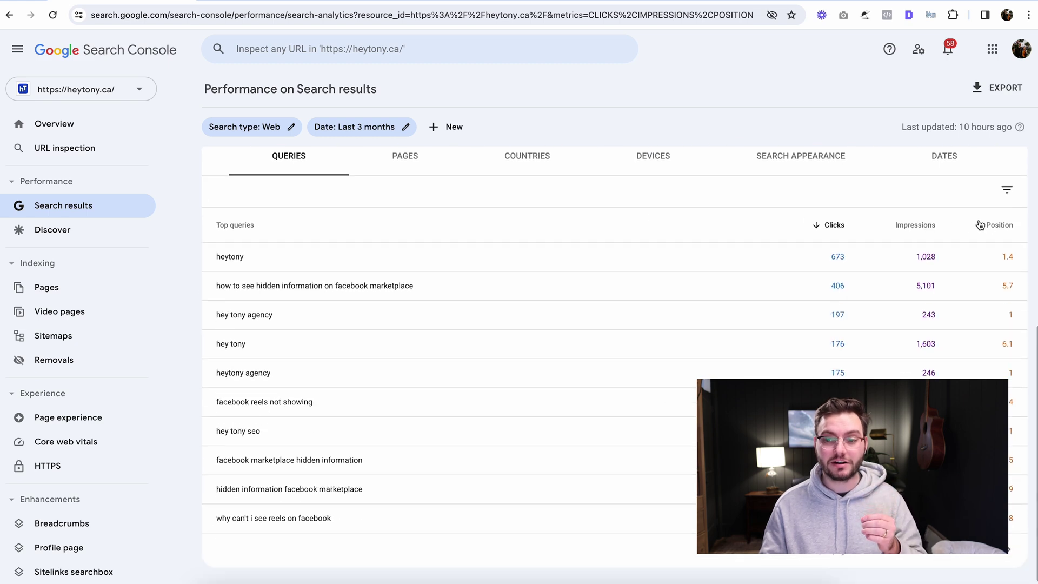
{"action": "left_click", "coordinate": [918, 227]}
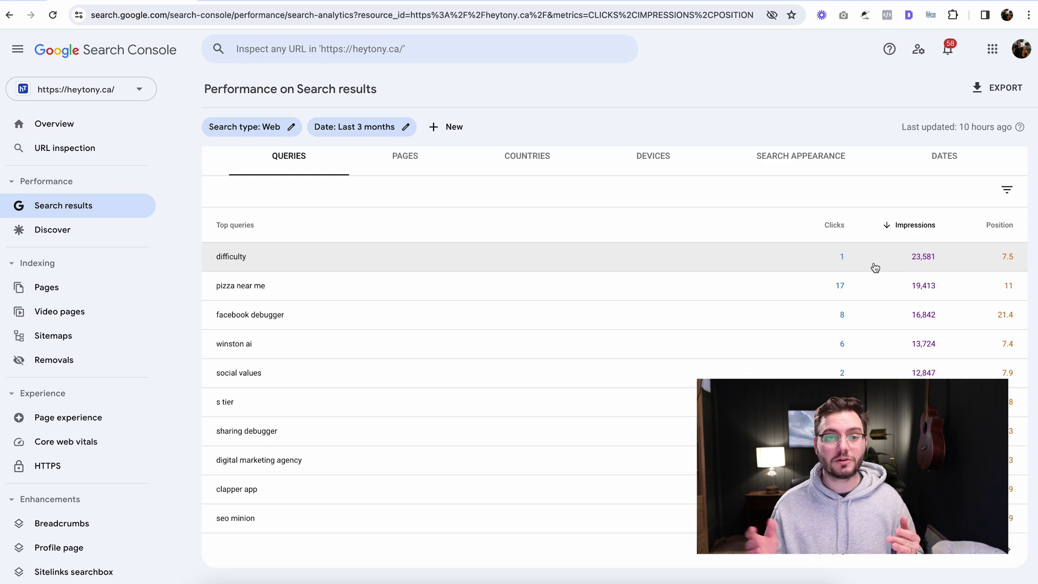
{"action": "scroll", "coordinate": [876, 268], "scroll_direction": "up", "scroll_amount": 3}
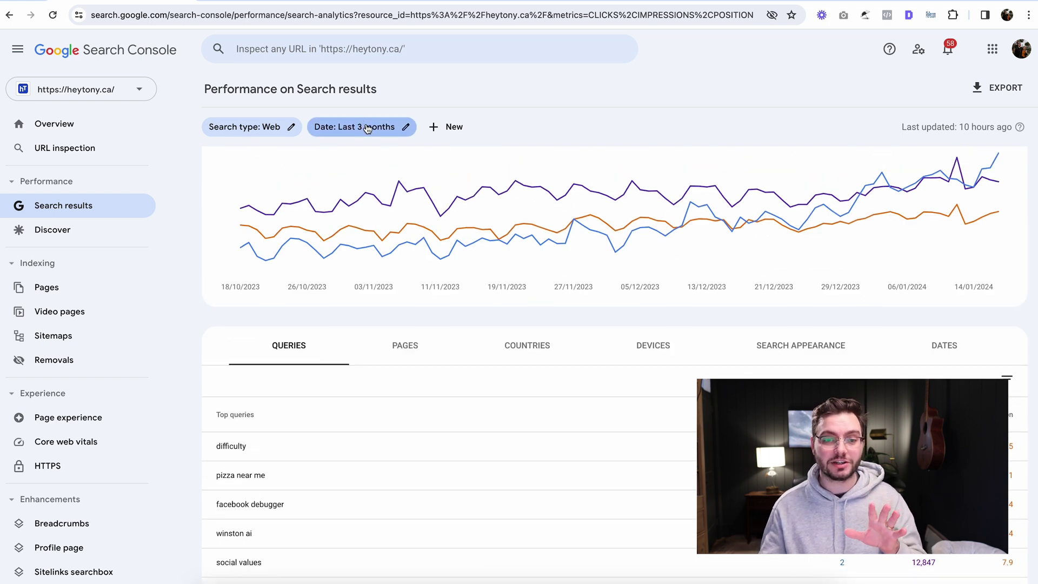
{"action": "left_click", "coordinate": [371, 130]}
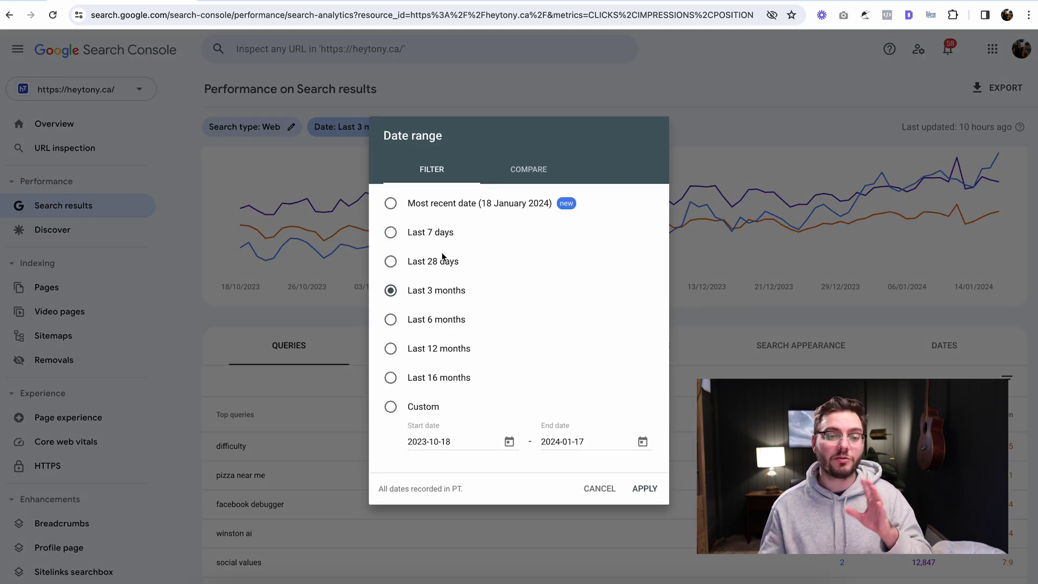
{"action": "left_click", "coordinate": [446, 325]}
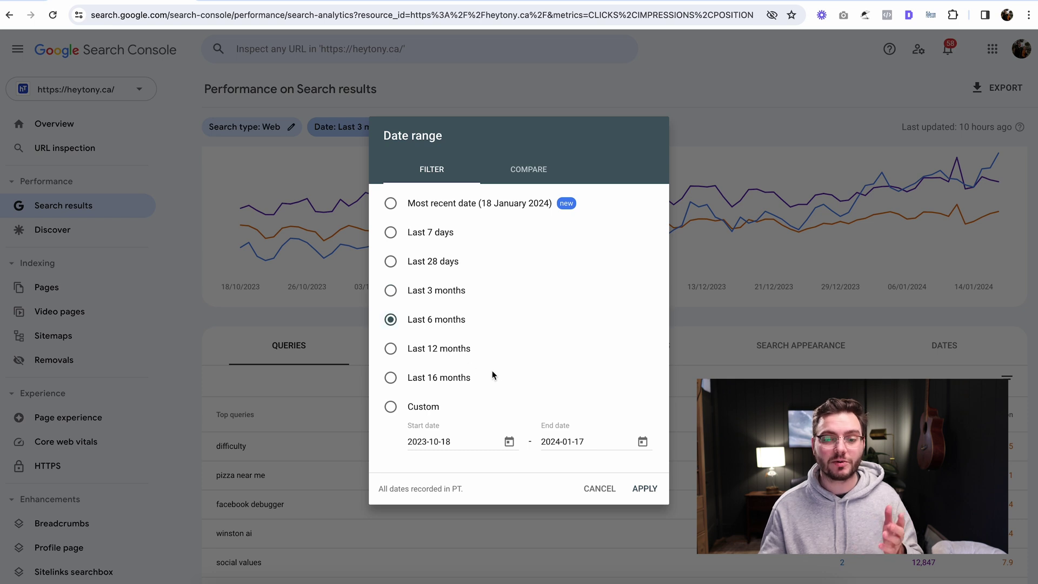
{"action": "left_click", "coordinate": [457, 296]}
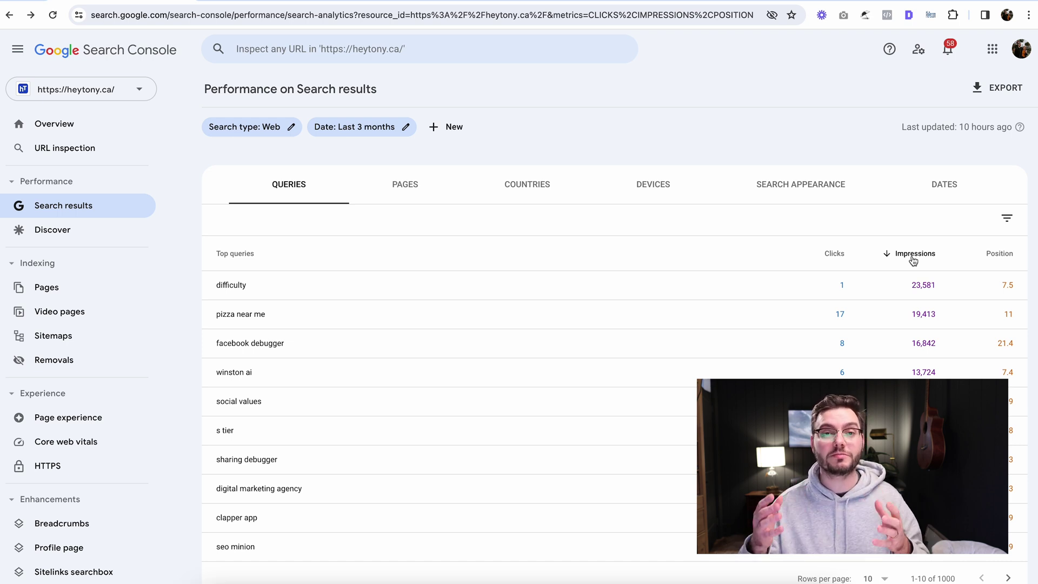
Step: Filter the report to the 'winston ai' query: 6 clicks, 13.7K impressions, position 7.4
{"action": "scroll", "coordinate": [398, 273], "scroll_direction": "down", "scroll_amount": 1}
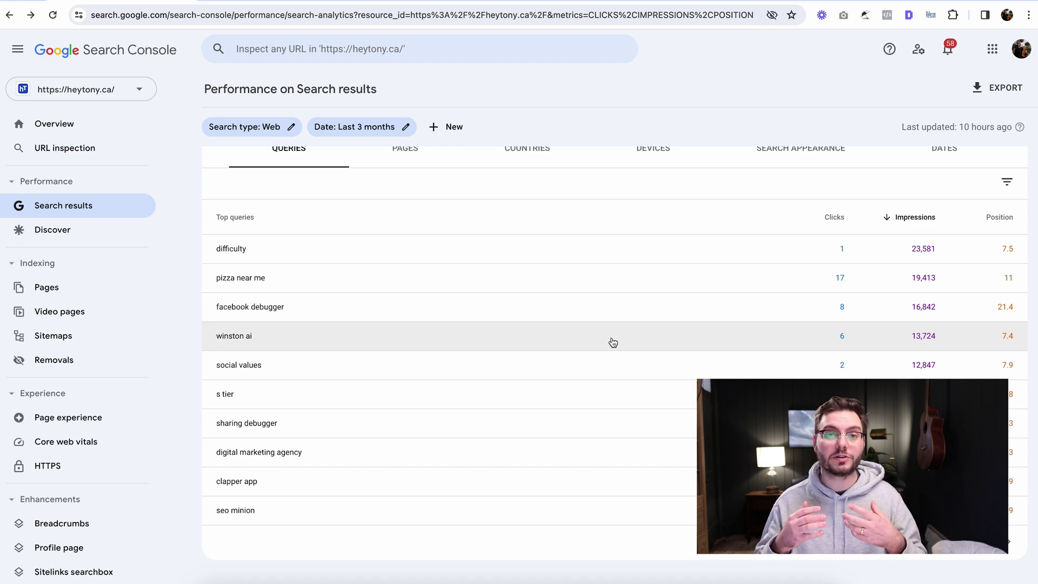
{"action": "left_click", "coordinate": [345, 336]}
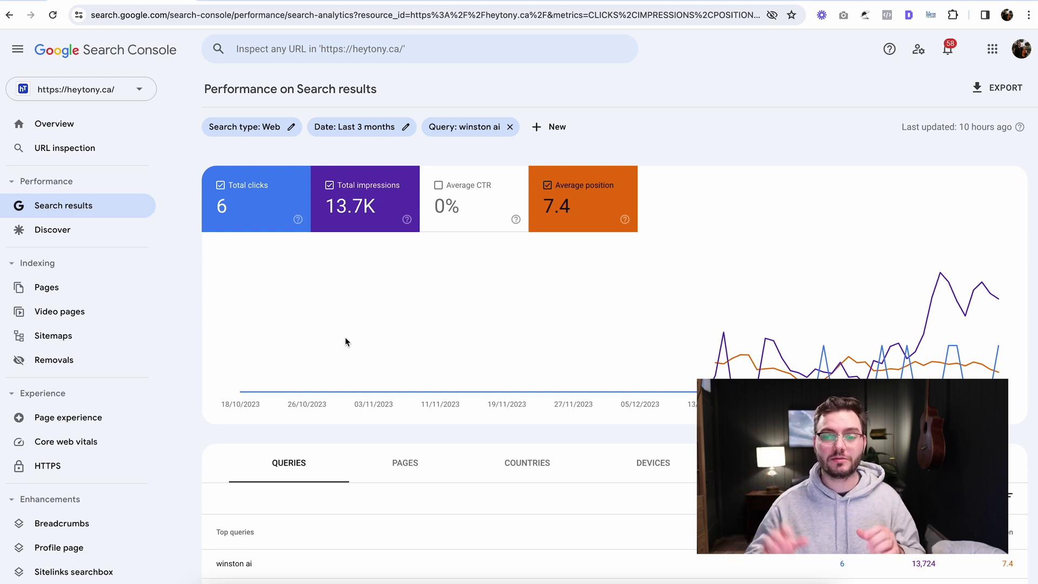
Step: From the Pages list, filter to the winston-ai-your-go-to-ai-content-detector article page
{"action": "mouse_move", "coordinate": [704, 347]}
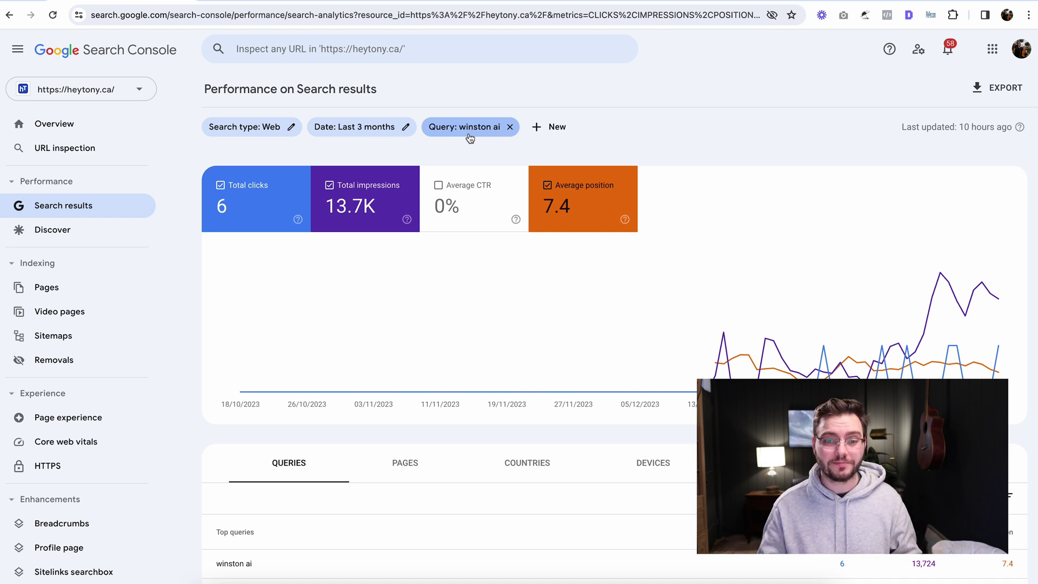
{"action": "scroll", "coordinate": [471, 329], "scroll_direction": "down", "scroll_amount": 1}
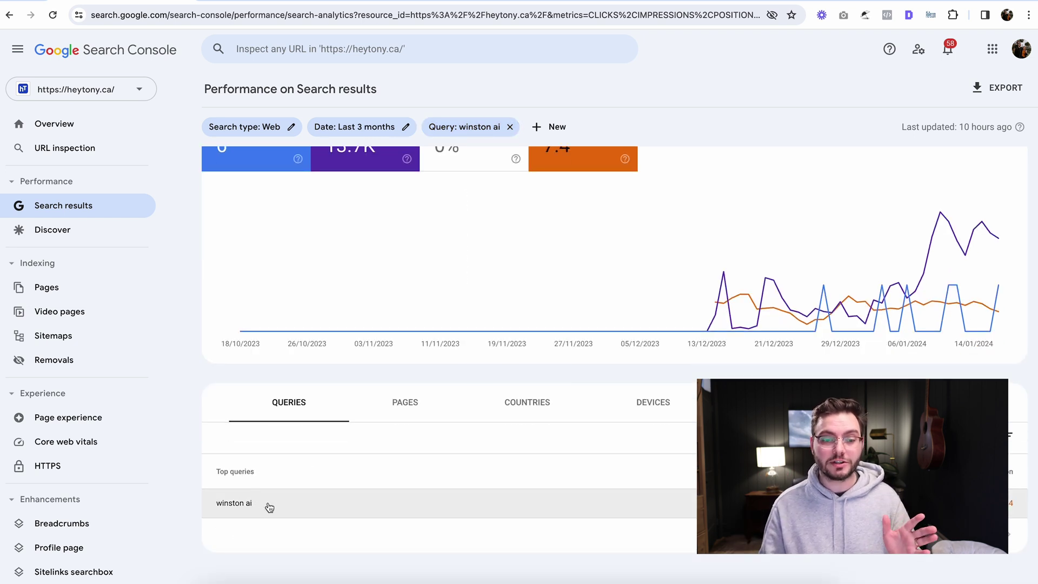
{"action": "left_click", "coordinate": [417, 410]}
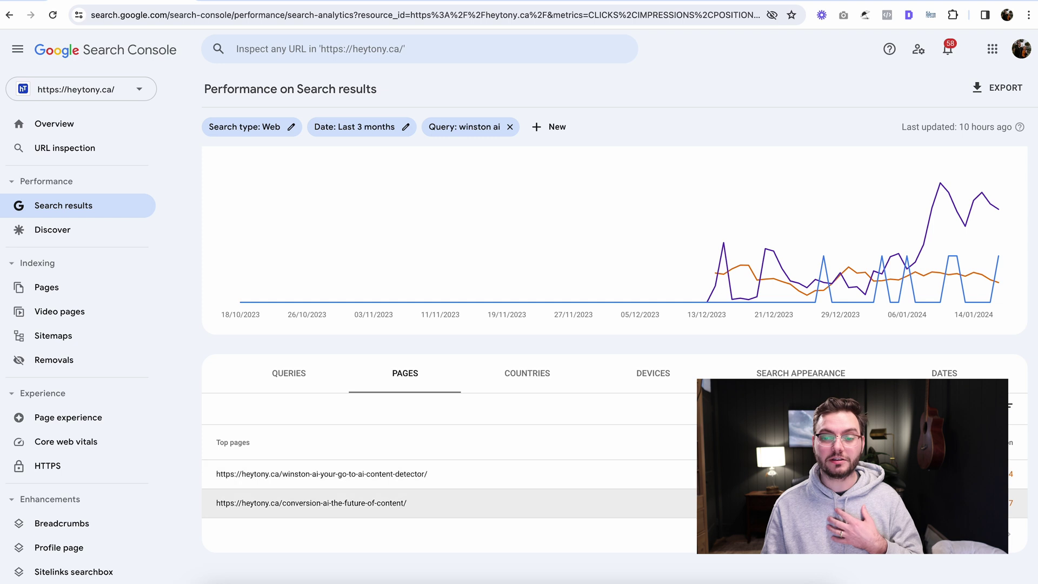
{"action": "left_click", "coordinate": [516, 474]}
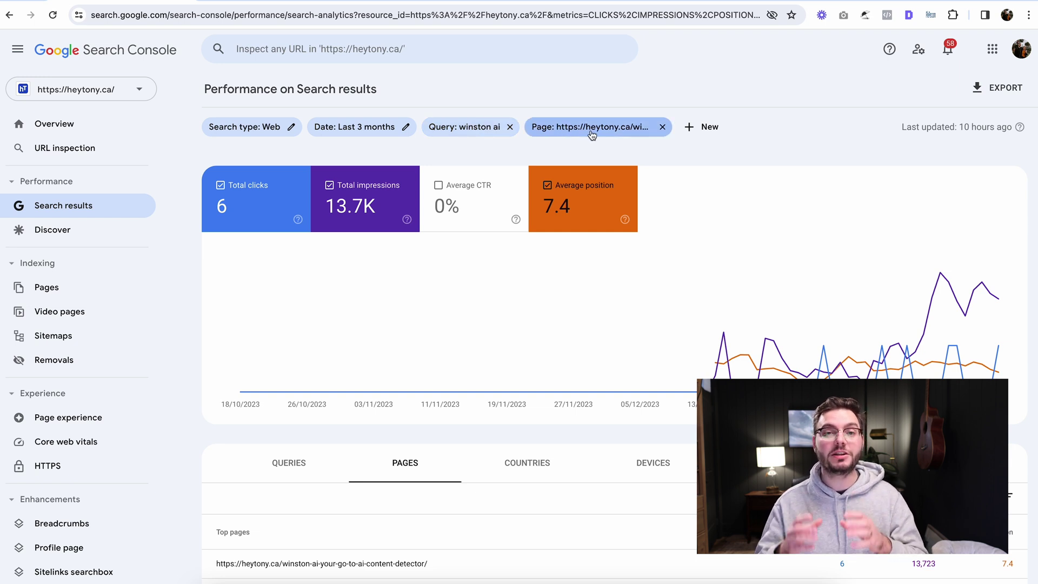
Step: Remove the 'winston ai' query filter and list all queries for the article page
{"action": "left_click", "coordinate": [510, 130]}
{"action": "scroll", "coordinate": [425, 270], "scroll_direction": "down", "scroll_amount": 1}
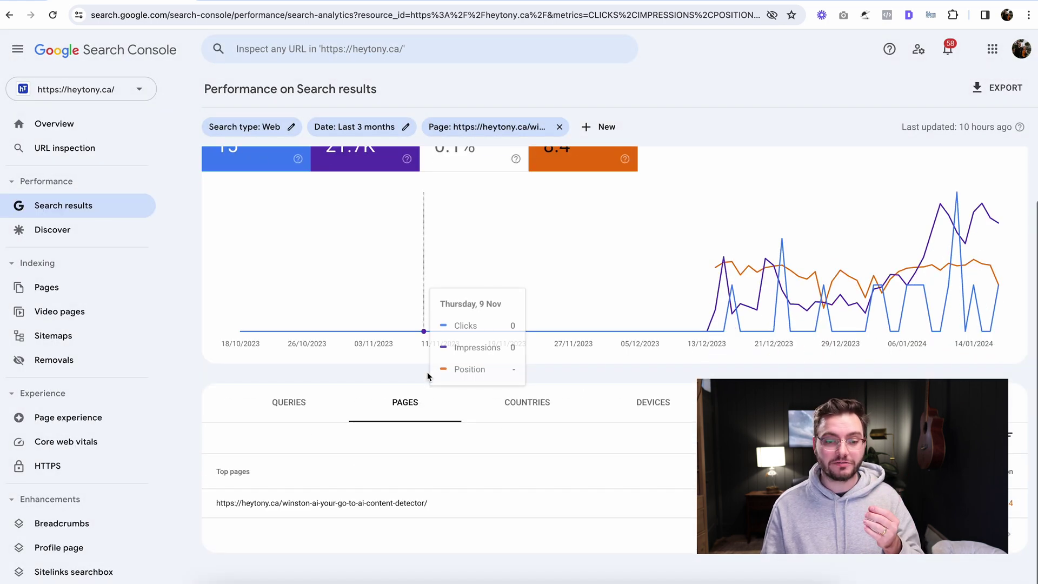
{"action": "left_click", "coordinate": [292, 403]}
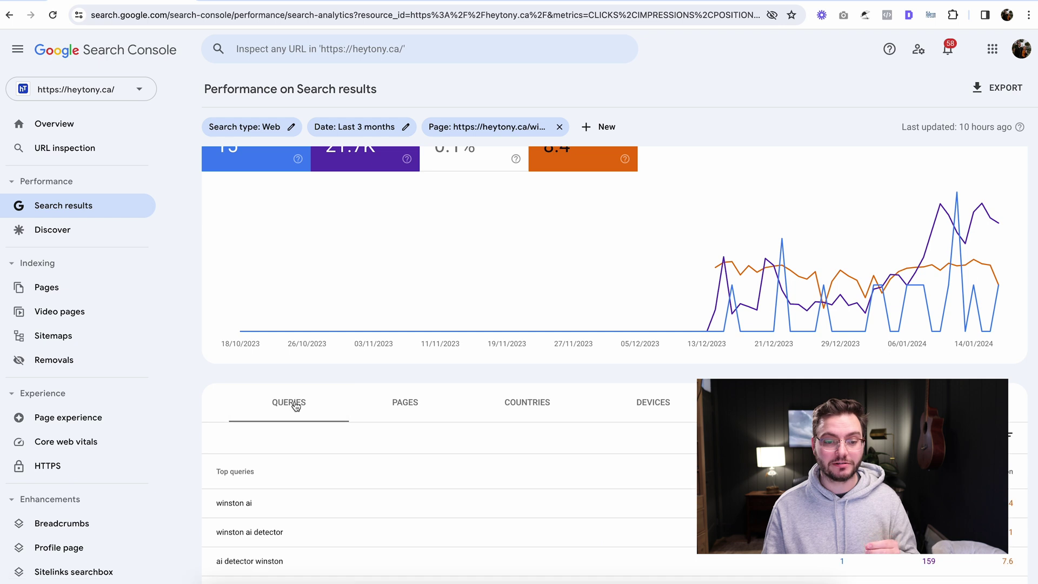
Step: Set the queries table to show 250 rows per page and scroll through it
{"action": "scroll", "coordinate": [295, 406], "scroll_direction": "down", "scroll_amount": 5}
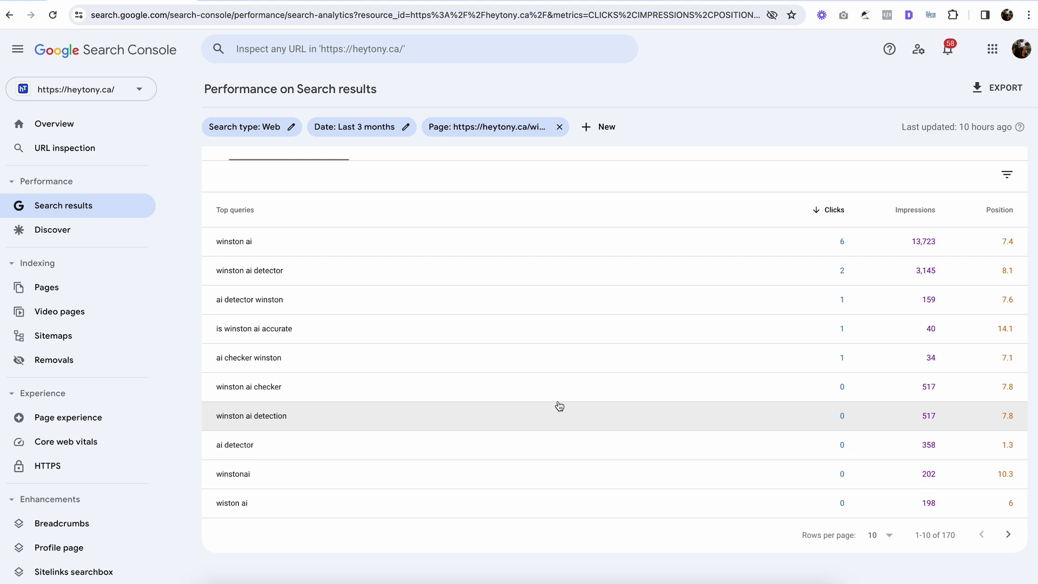
{"action": "left_click_drag", "start_coordinate": [955, 536], "coordinate": [918, 536]}
{"action": "left_click", "coordinate": [918, 535]}
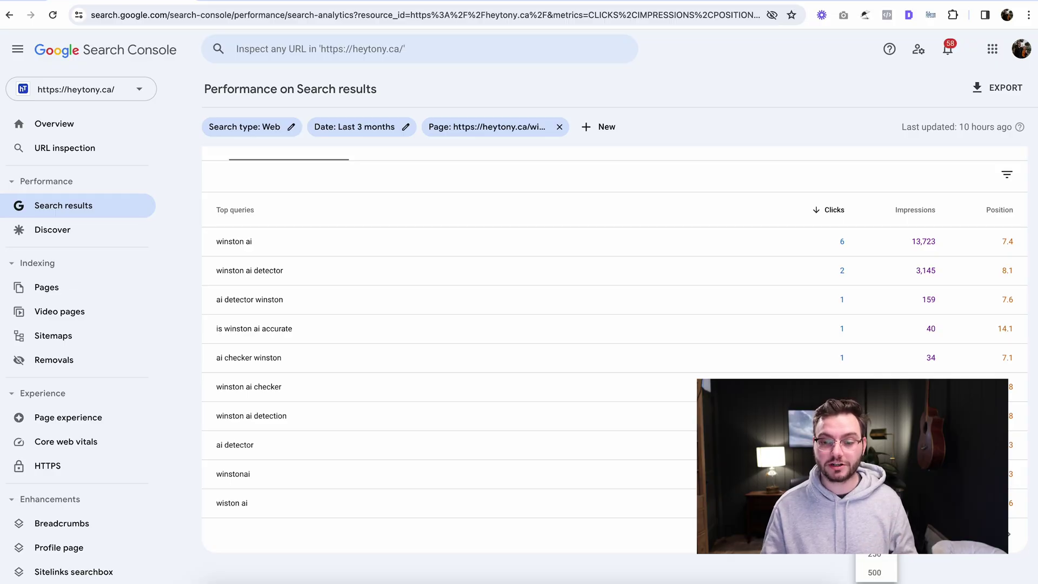
{"action": "left_click", "coordinate": [876, 555]}
{"action": "scroll", "coordinate": [650, 427], "scroll_direction": "down", "scroll_amount": 20}
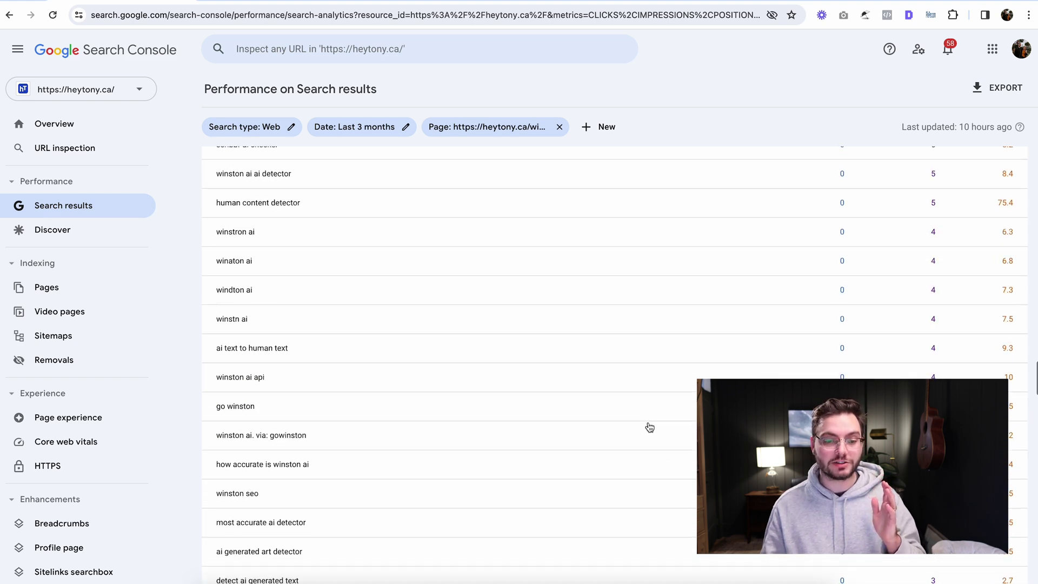
{"action": "scroll", "coordinate": [650, 427], "scroll_direction": "up", "scroll_amount": 20}
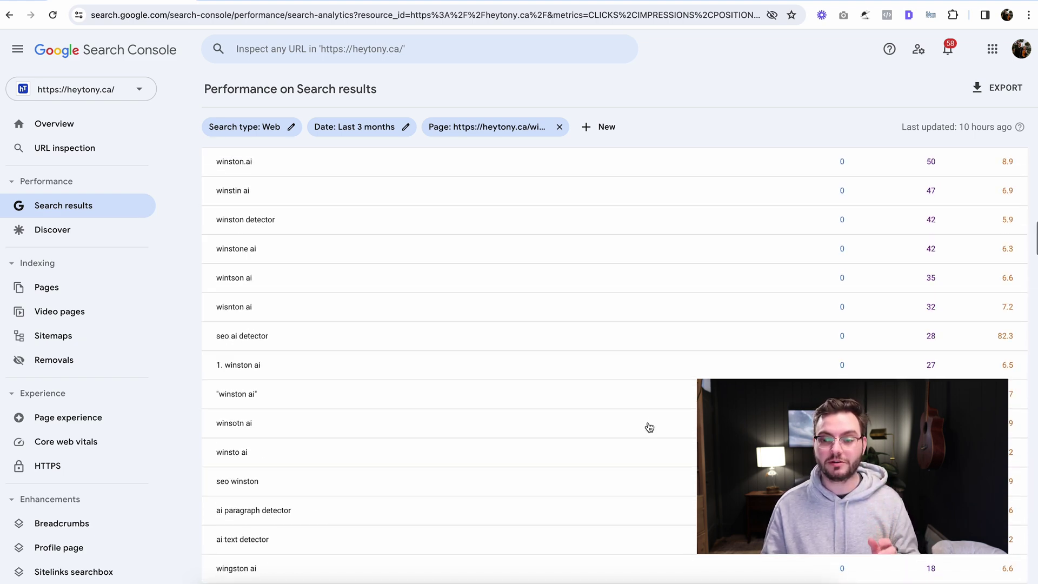
{"action": "scroll", "coordinate": [650, 427], "scroll_direction": "down", "scroll_amount": 4}
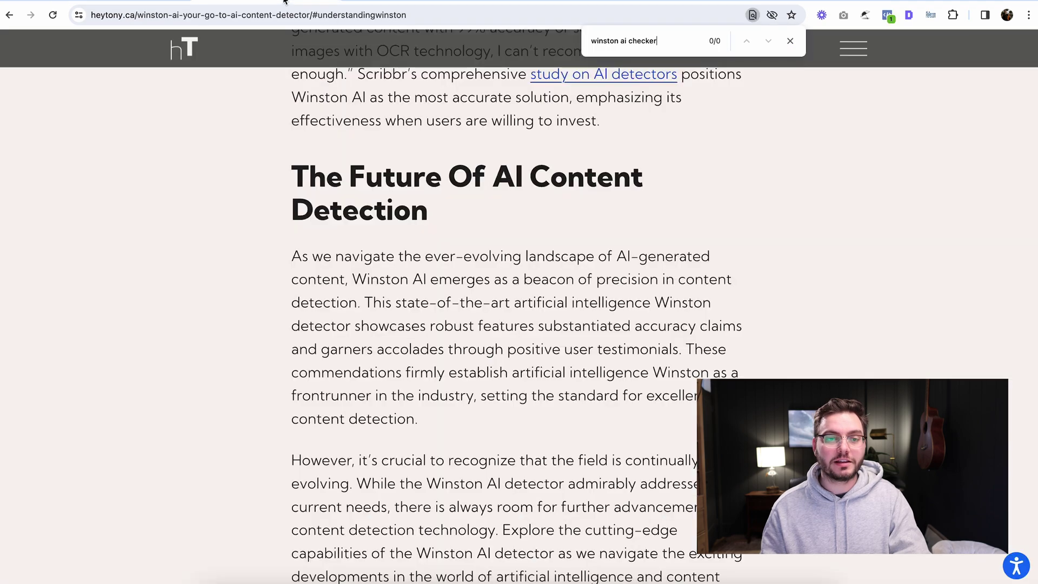
Step: Search the article for 'winston ai' and scroll through the matches
{"action": "scroll", "coordinate": [414, 219], "scroll_direction": "up", "scroll_amount": 10}
{"action": "scroll", "coordinate": [410, 219], "scroll_direction": "up", "scroll_amount": 15}
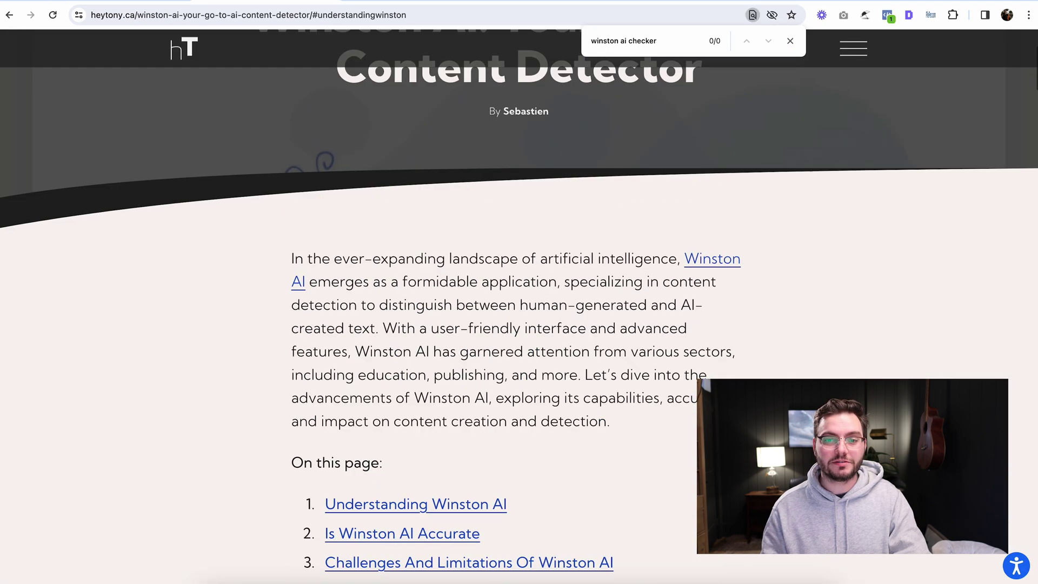
{"action": "scroll", "coordinate": [644, 162], "scroll_direction": "up", "scroll_amount": 3}
{"action": "triple_click", "coordinate": [664, 40]}
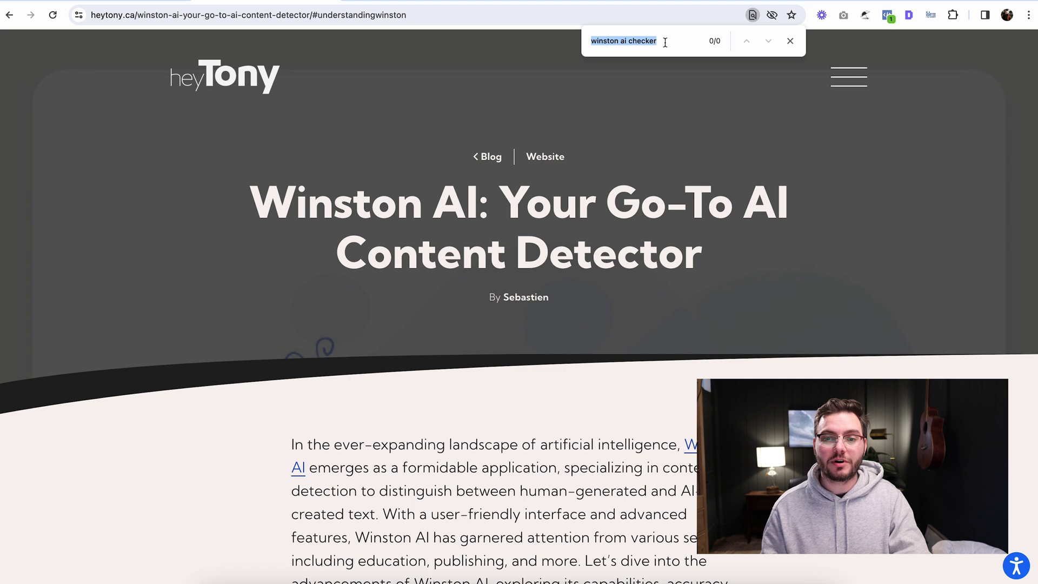
{"action": "type", "text": "winston ai"}
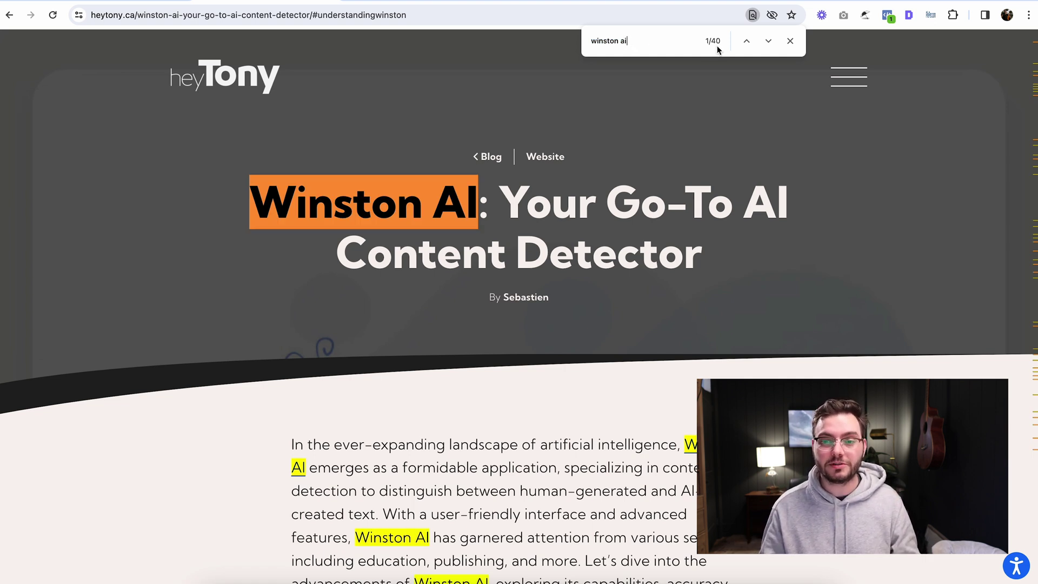
{"action": "scroll", "coordinate": [535, 285], "scroll_direction": "down", "scroll_amount": 20}
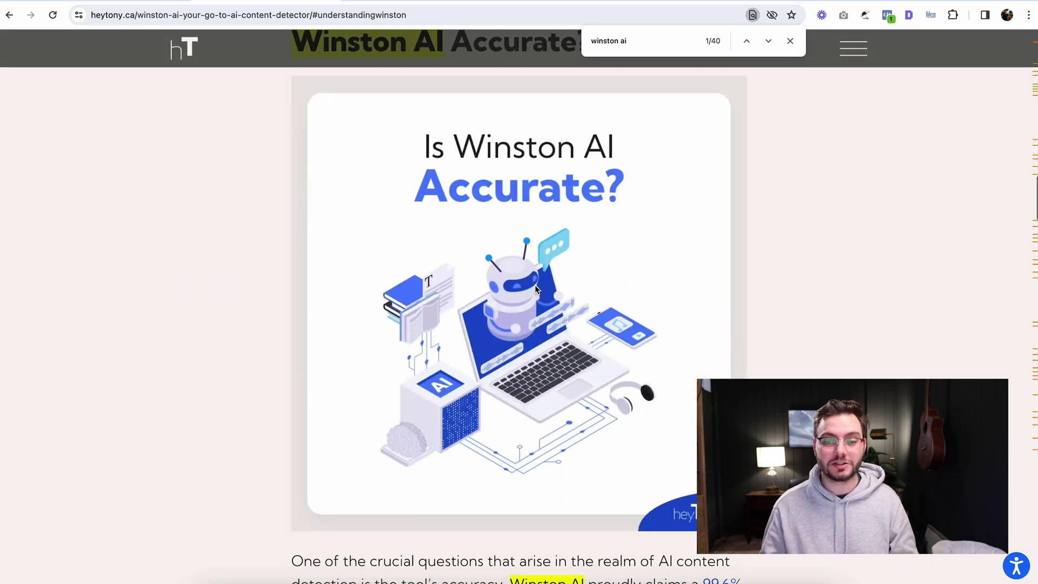
{"action": "scroll", "coordinate": [536, 290], "scroll_direction": "down", "scroll_amount": 20}
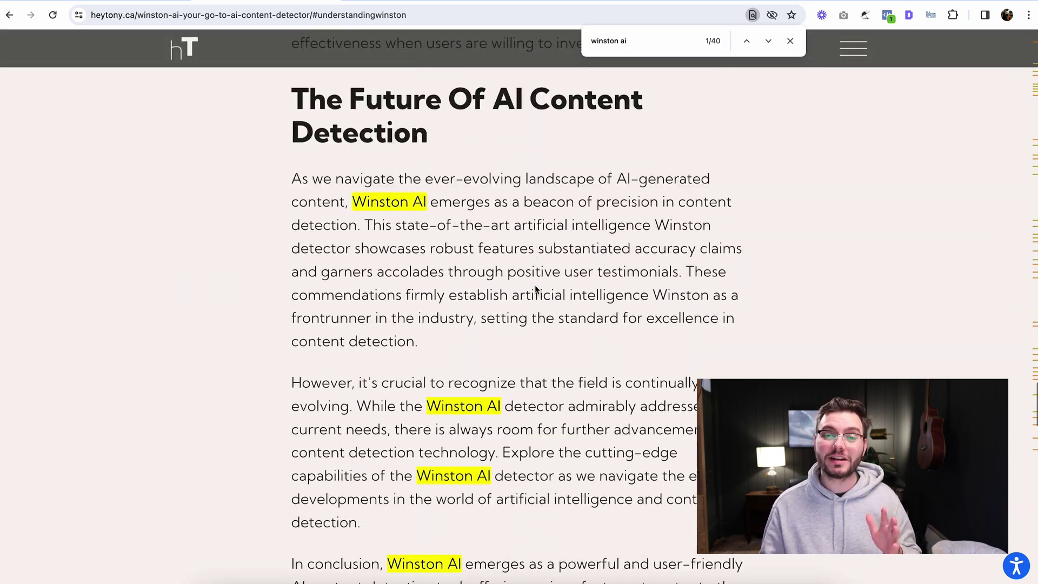
{"action": "scroll", "coordinate": [535, 290], "scroll_direction": "down", "scroll_amount": 5}
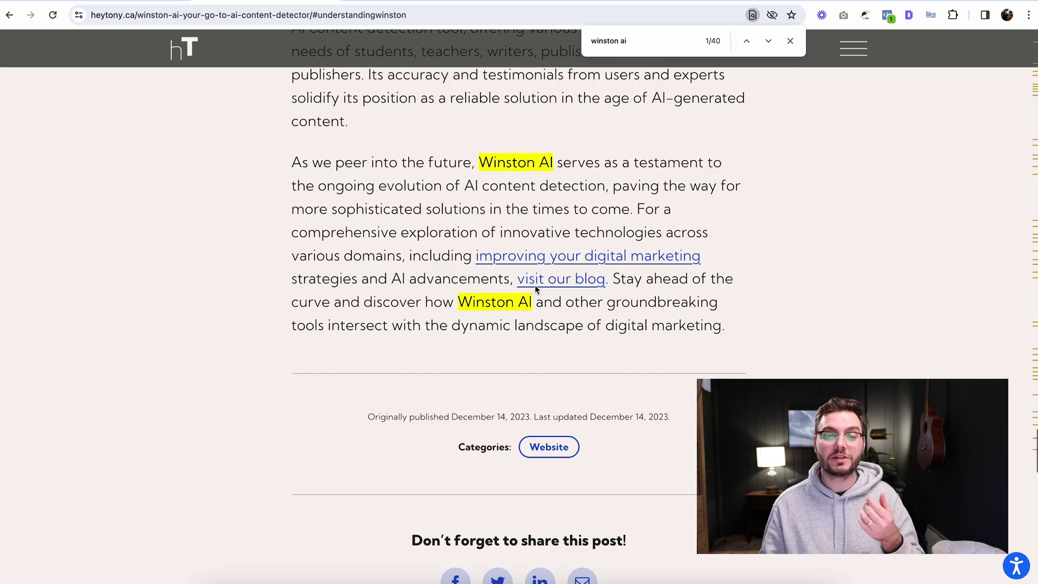
{"action": "scroll", "coordinate": [535, 289], "scroll_direction": "up", "scroll_amount": 5}
{"action": "scroll", "coordinate": [535, 286], "scroll_direction": "up", "scroll_amount": 20}
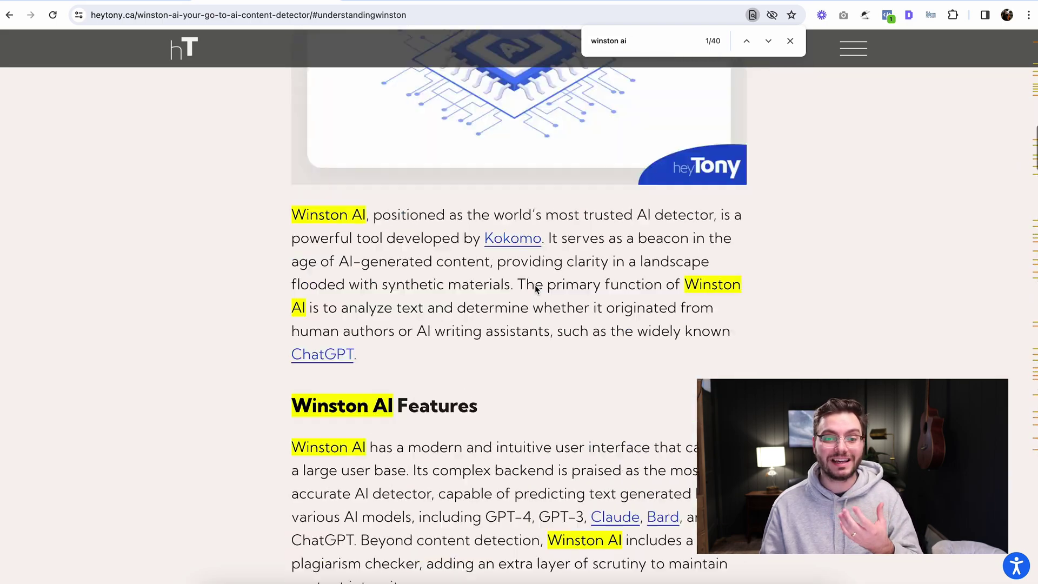
{"action": "scroll", "coordinate": [536, 289], "scroll_direction": "up", "scroll_amount": 8}
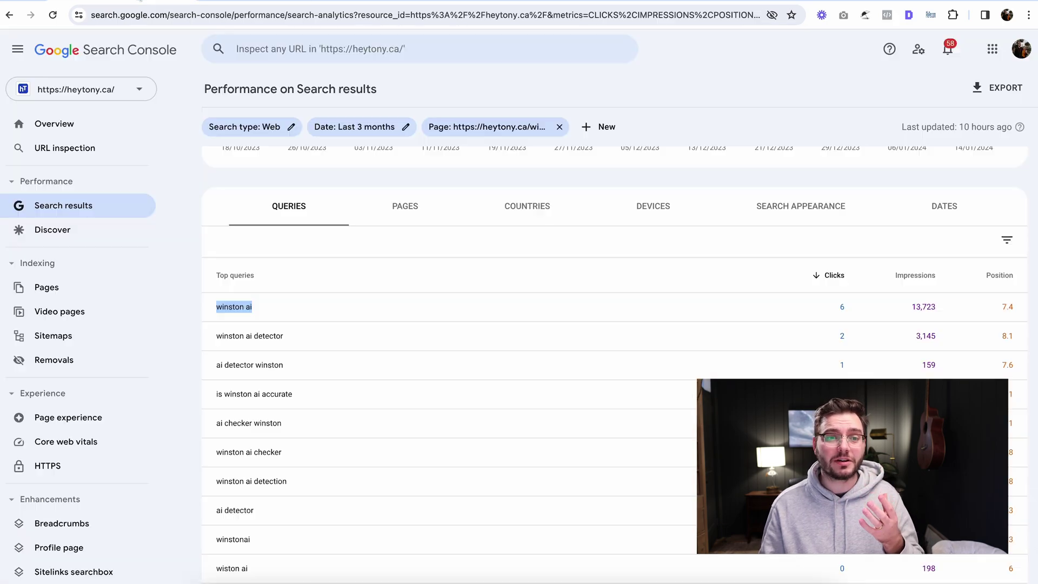
Step: Copy the query 'winston ai detector' and search the article for it
{"action": "left_click_drag", "start_coordinate": [292, 338], "coordinate": [215, 335]}
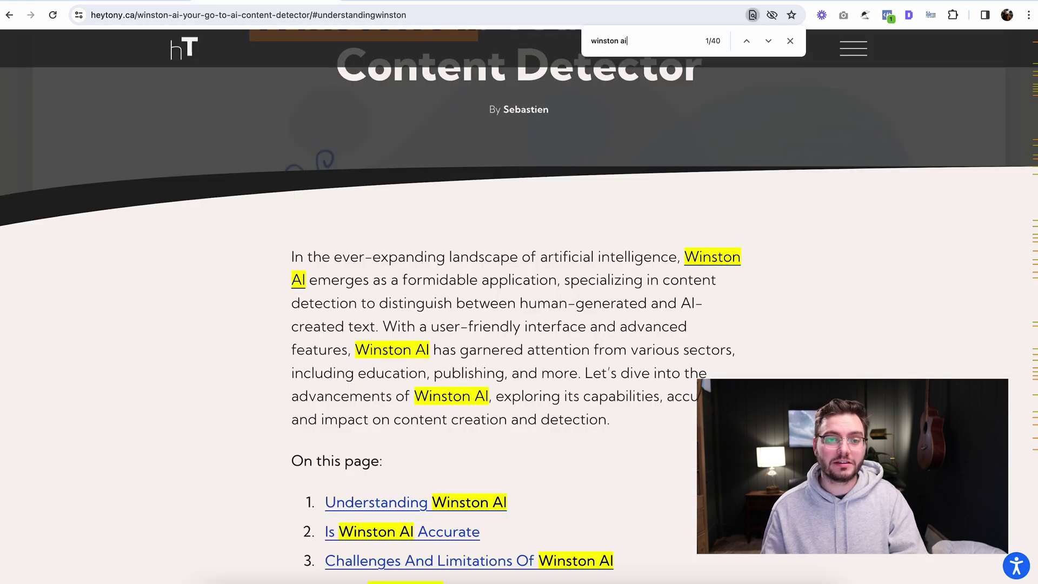
{"action": "type", "text": "detector"}
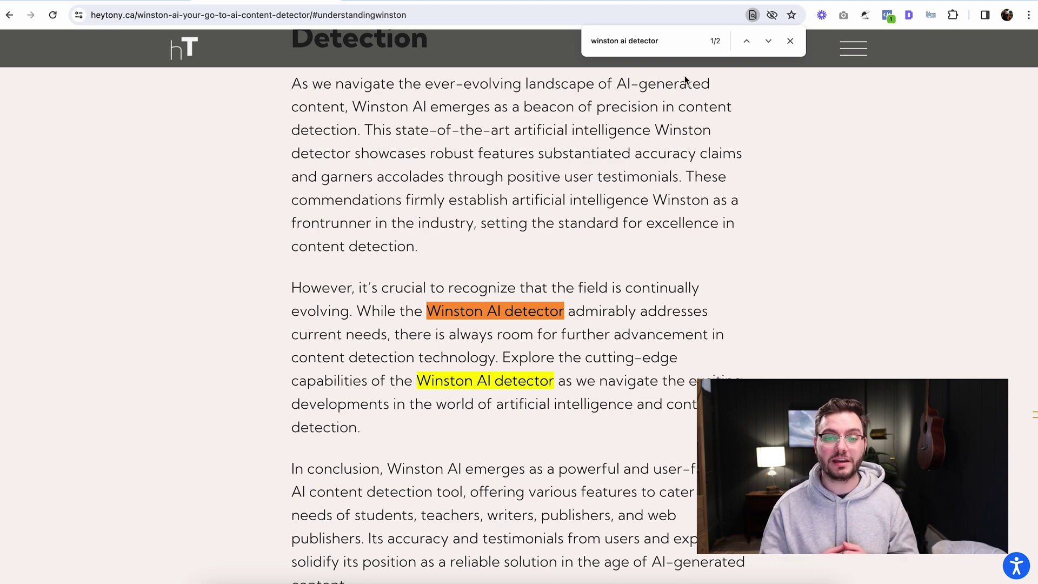
{"action": "scroll", "coordinate": [486, 297], "scroll_direction": "down", "scroll_amount": 1}
{"action": "scroll", "coordinate": [487, 297], "scroll_direction": "up", "scroll_amount": 1}
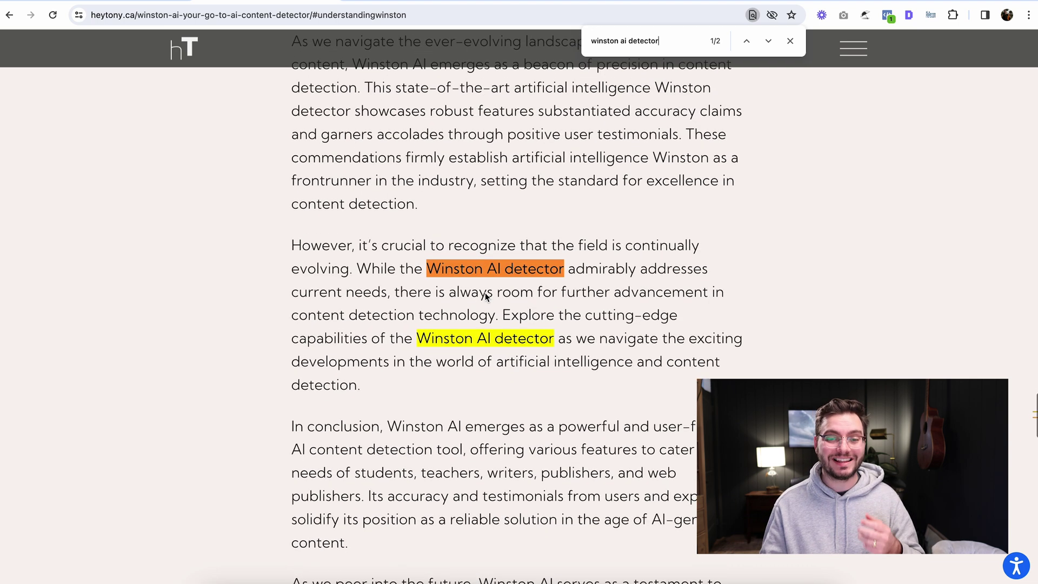
{"action": "scroll", "coordinate": [538, 270], "scroll_direction": "up", "scroll_amount": 2}
{"action": "scroll", "coordinate": [537, 271], "scroll_direction": "up", "scroll_amount": 1}
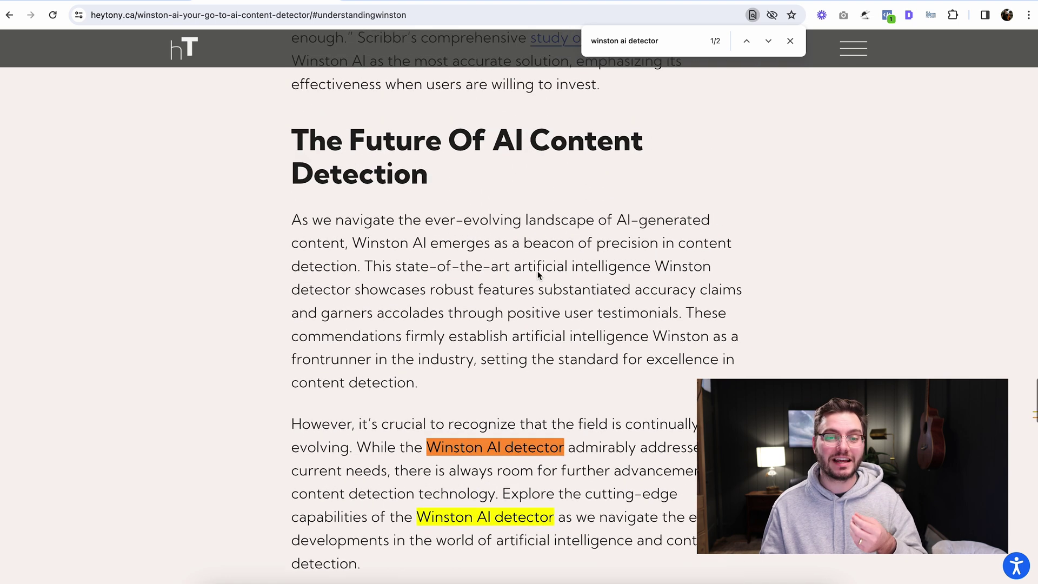
Step: Highlight the 'Future Of AI' heading, clear it, and return to the Search Console queries
{"action": "left_click_drag", "start_coordinate": [292, 139], "coordinate": [465, 173]}
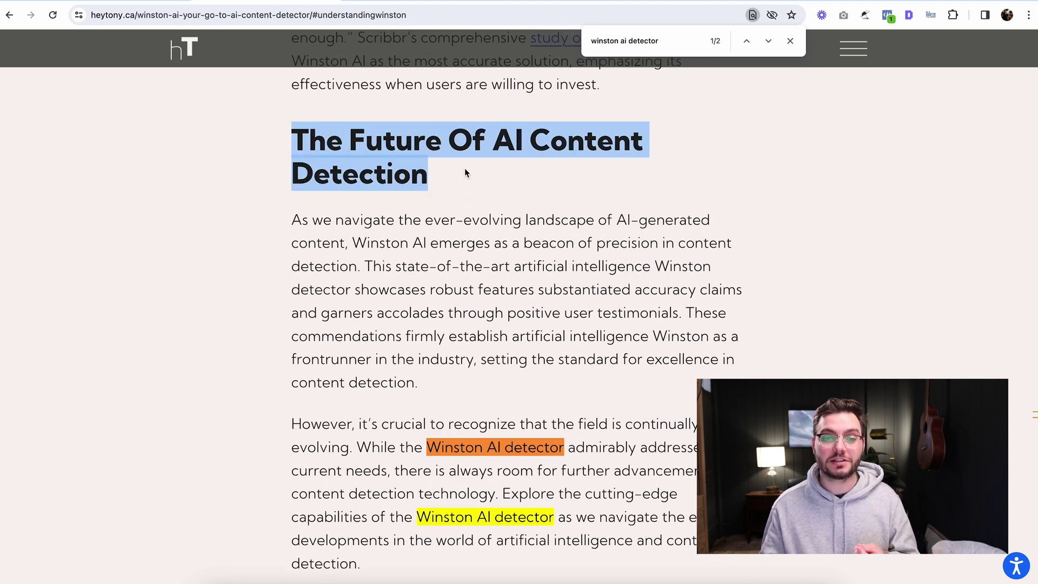
{"action": "left_click", "coordinate": [465, 169]}
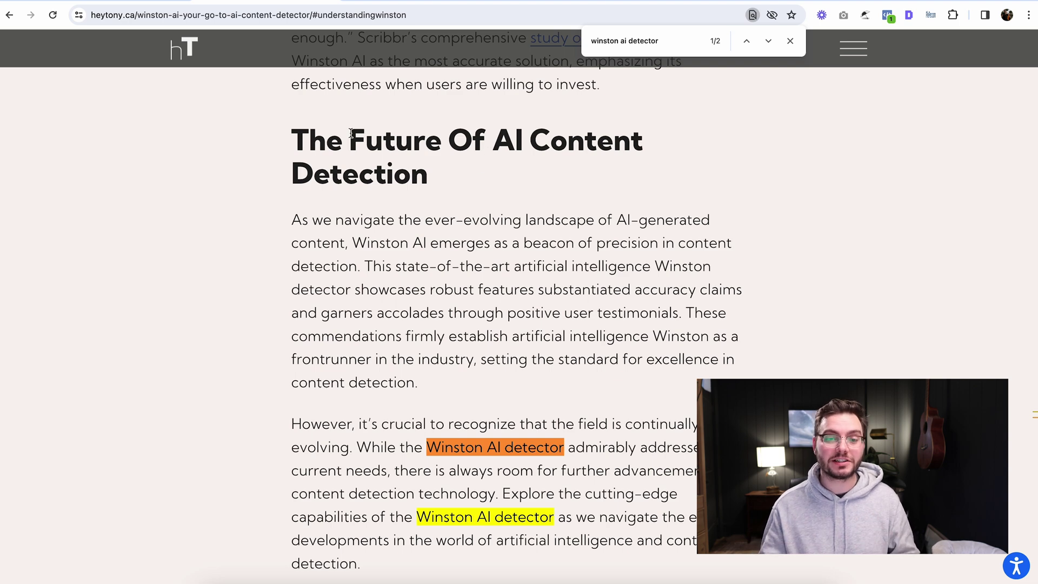
{"action": "left_click_drag", "start_coordinate": [350, 138], "coordinate": [624, 168]}
{"action": "left_click", "coordinate": [624, 168]}
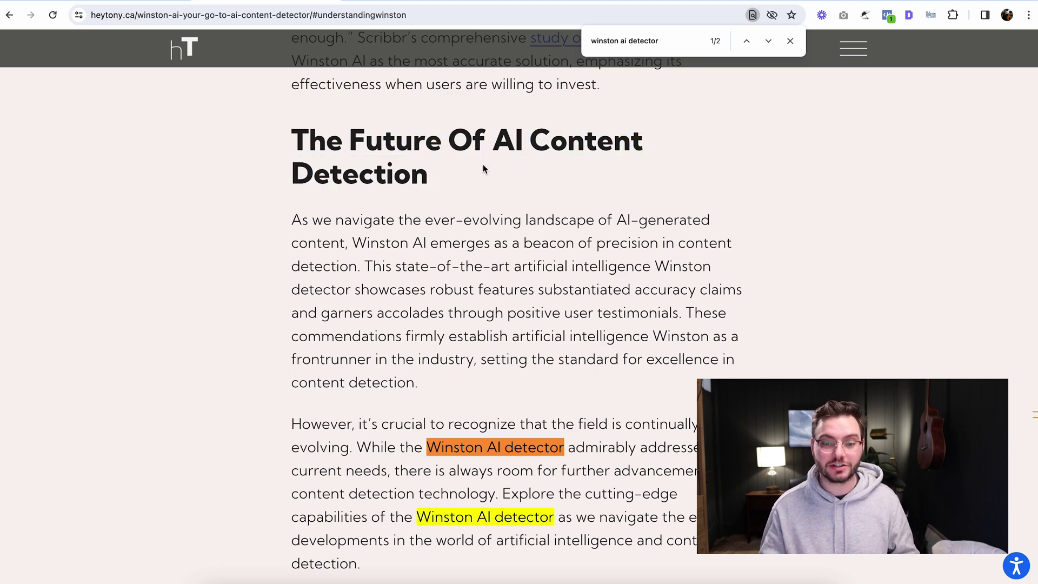
{"action": "key", "text": "ctrl+Tab"}
{"action": "scroll", "coordinate": [301, 323], "scroll_direction": "down", "scroll_amount": 1}
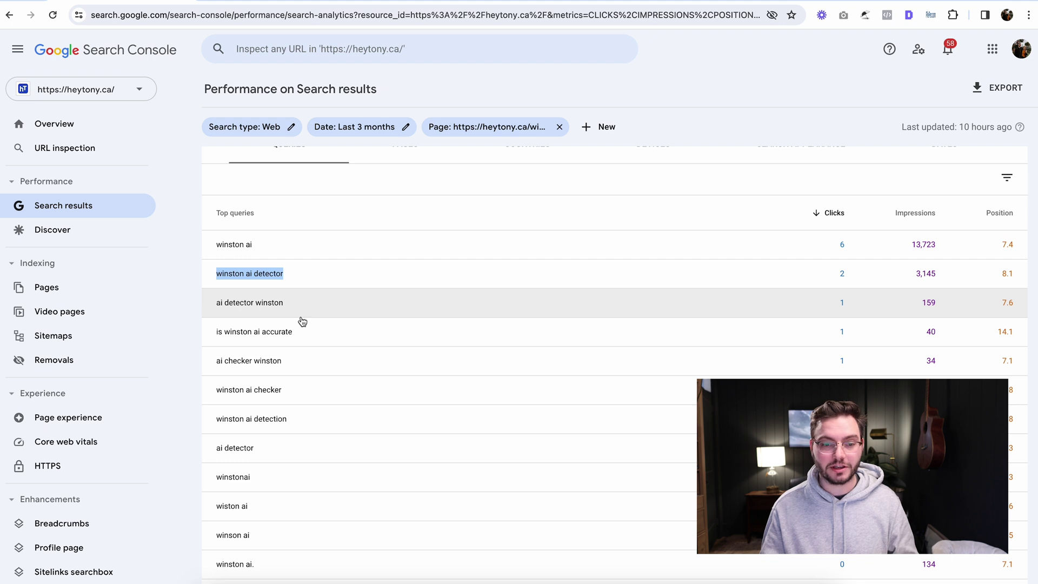
Step: Sort the article page's queries by impressions, highest first
{"action": "scroll", "coordinate": [300, 323], "scroll_direction": "down", "scroll_amount": 2}
{"action": "scroll", "coordinate": [302, 322], "scroll_direction": "up", "scroll_amount": 2}
{"action": "left_click", "coordinate": [913, 203]}
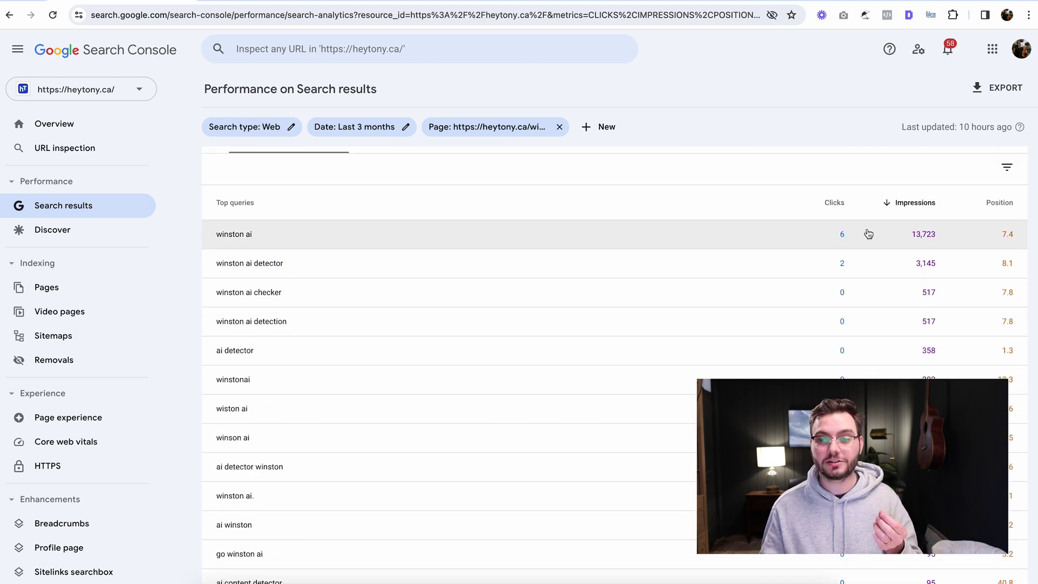
{"action": "scroll", "coordinate": [868, 234], "scroll_direction": "down", "scroll_amount": 1}
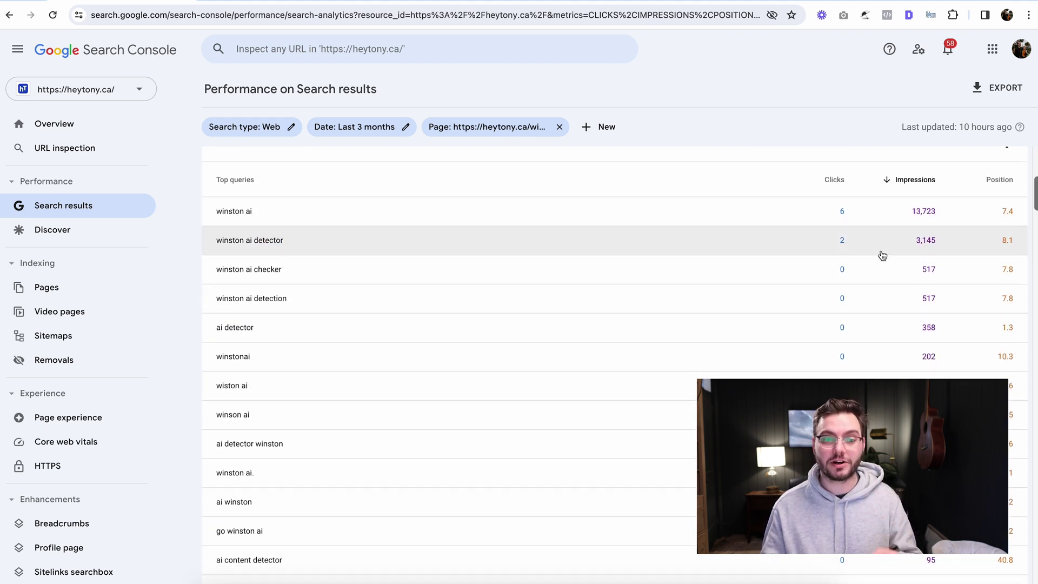
Step: Search the article for the copied query 'winston ai checker', finding 0/0 matches
{"action": "left_click_drag", "start_coordinate": [297, 269], "coordinate": [210, 273]}
{"action": "key", "text": "ctrl+Tab"}
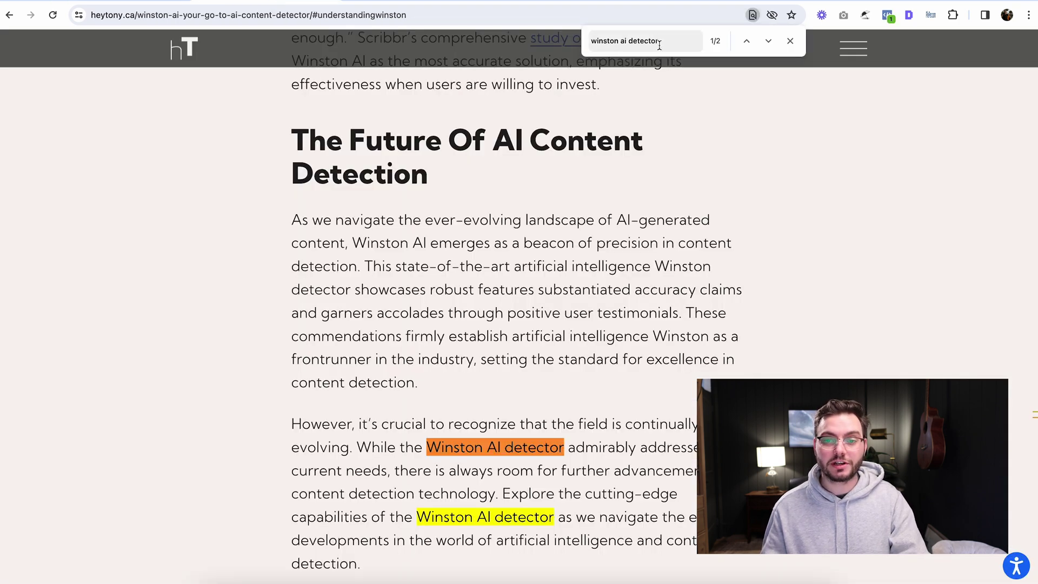
{"action": "triple_click", "coordinate": [660, 44]}
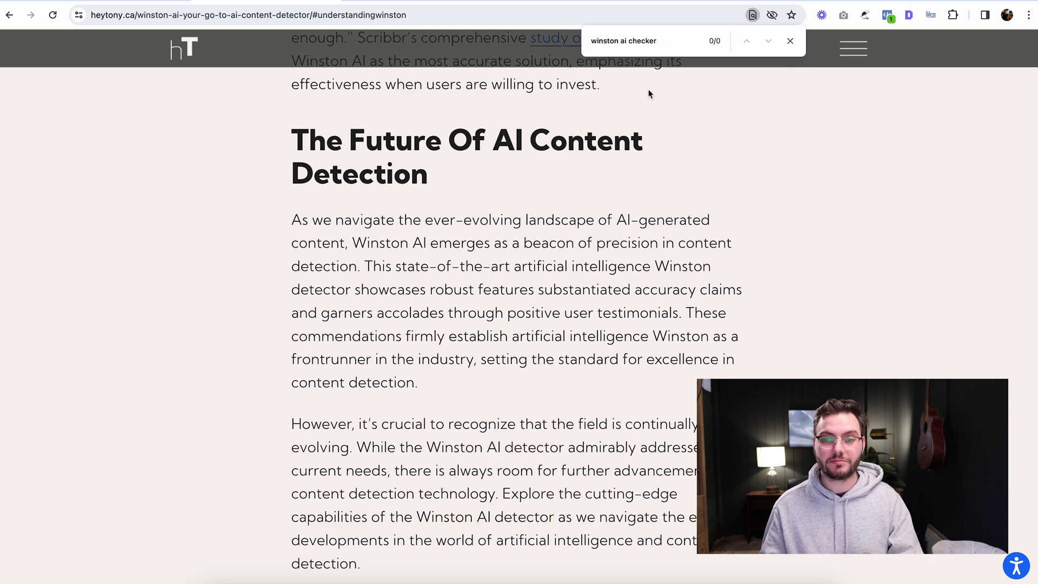